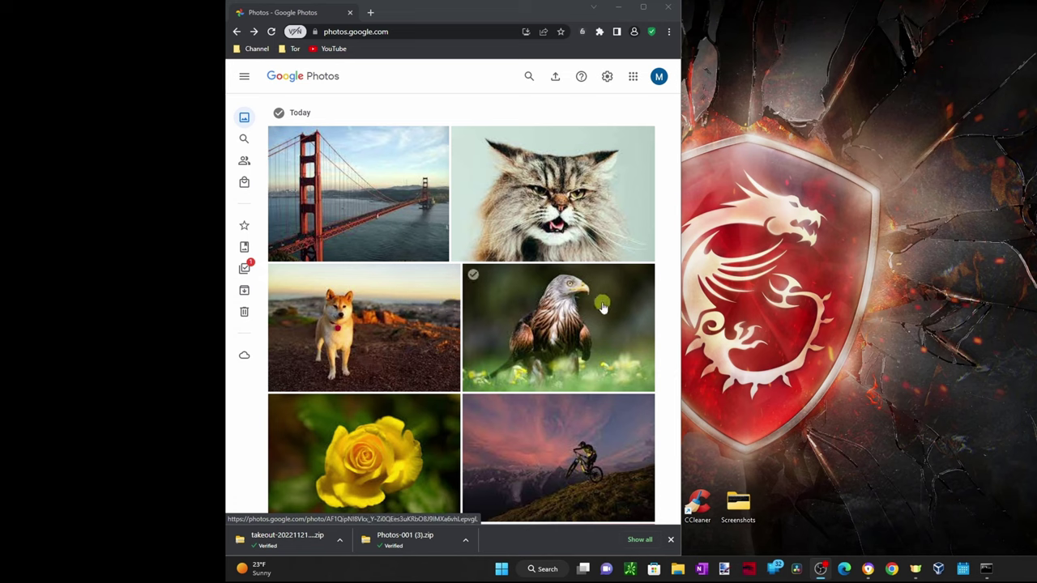
# Select the bridge, cat and eagle photos and download them together via More options
pyautogui.click(276, 142)
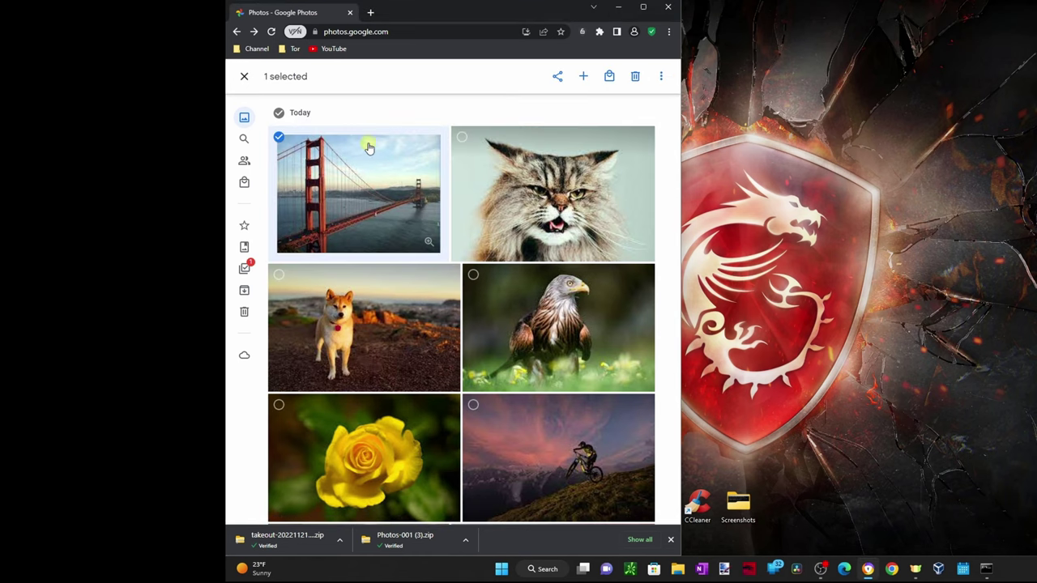
pyautogui.click(462, 139)
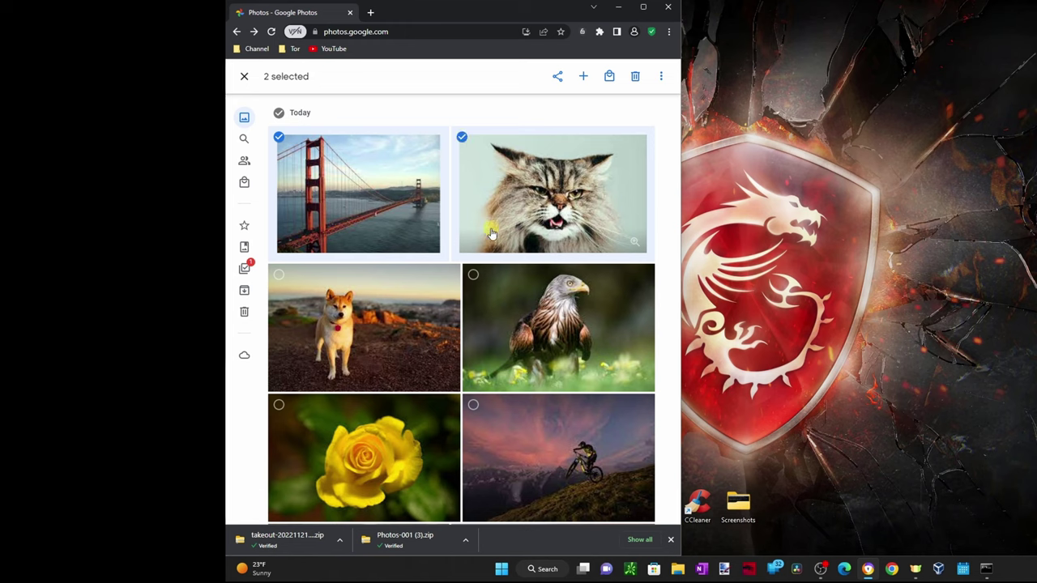
pyautogui.click(473, 274)
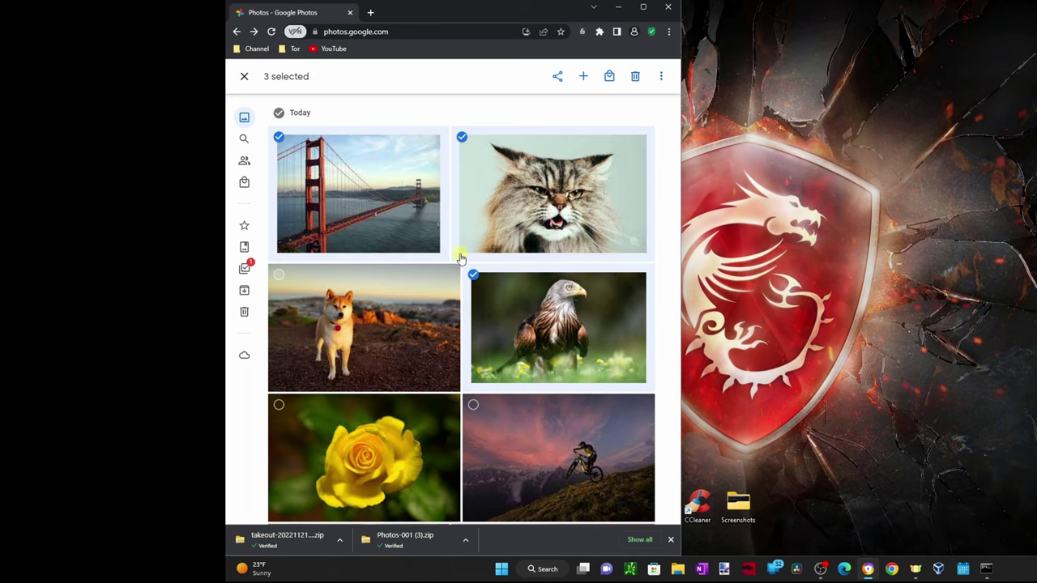
pyautogui.click(662, 77)
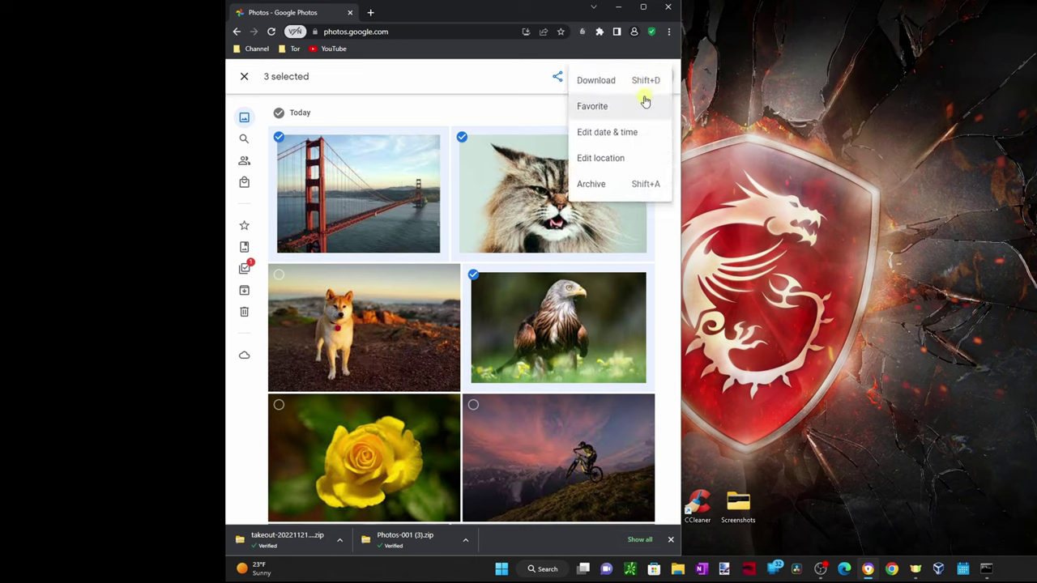
pyautogui.click(598, 86)
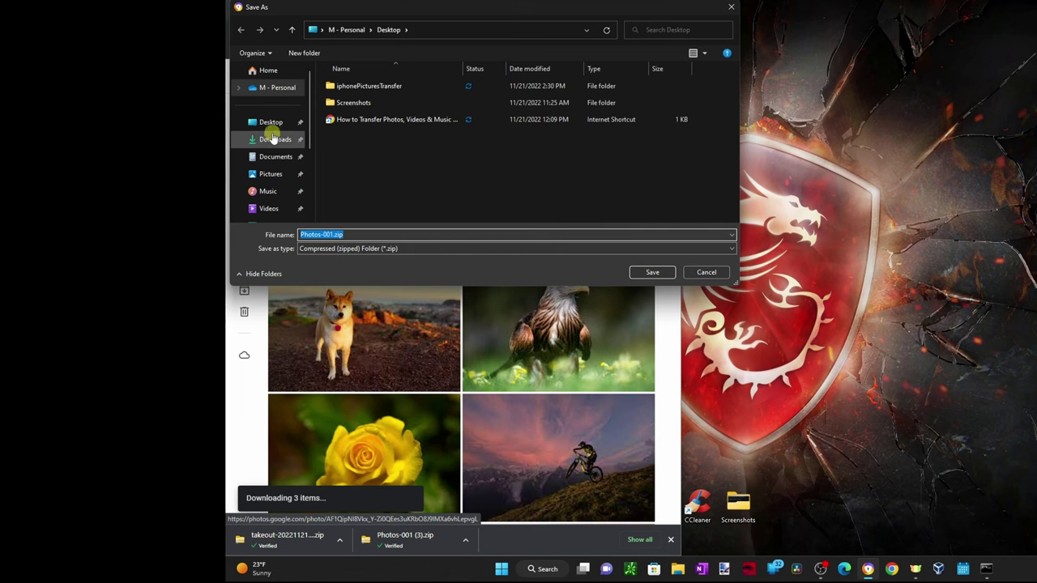
# Close the Save As dialog for Photos-001.zip without choosing a location
pyautogui.click(728, 12)
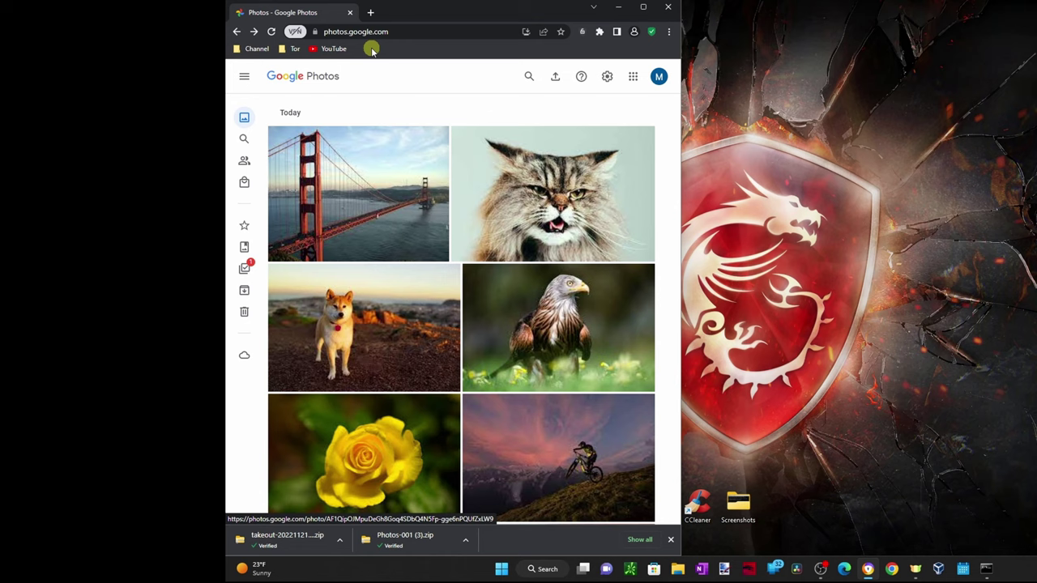
# Search Google for 'google takeout' in a new browser tab
pyautogui.click(374, 14)
pyautogui.click(393, 210)
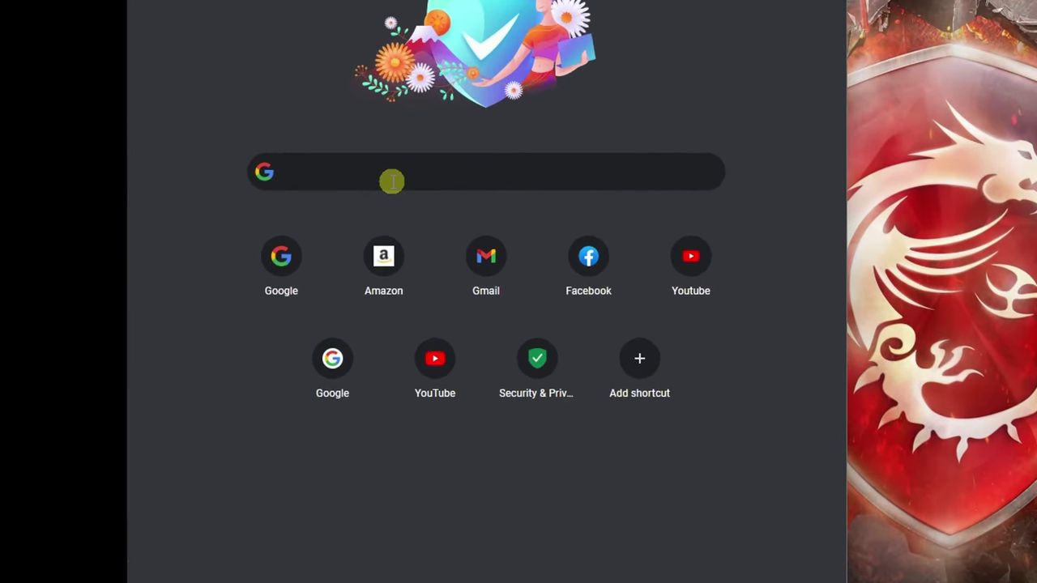
pyautogui.write('google take')
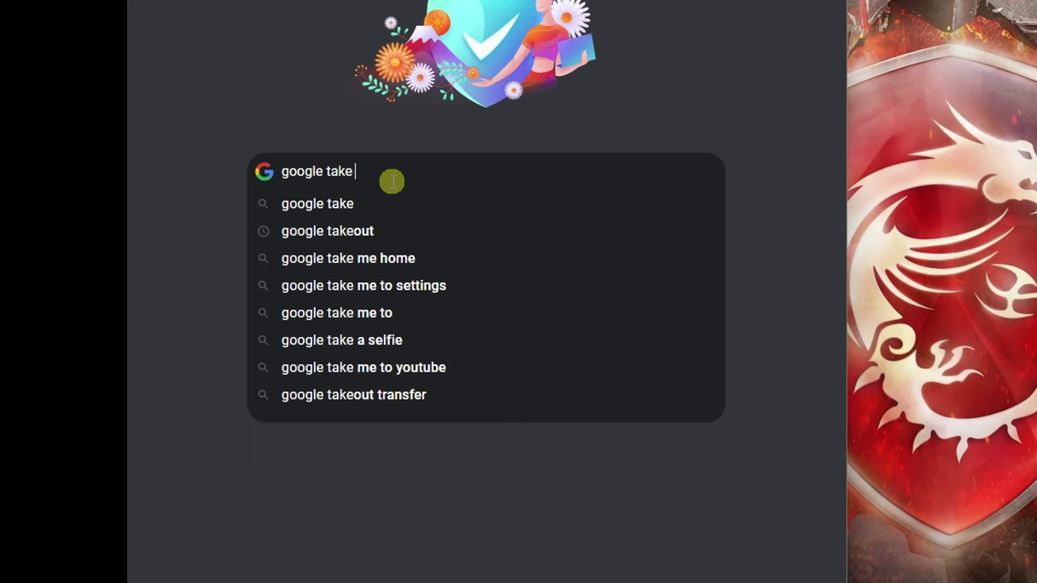
pyautogui.write(' o')
pyautogui.press('BackSpace')
pyautogui.press('BackSpace')
pyautogui.write('out')
pyautogui.press('Return')
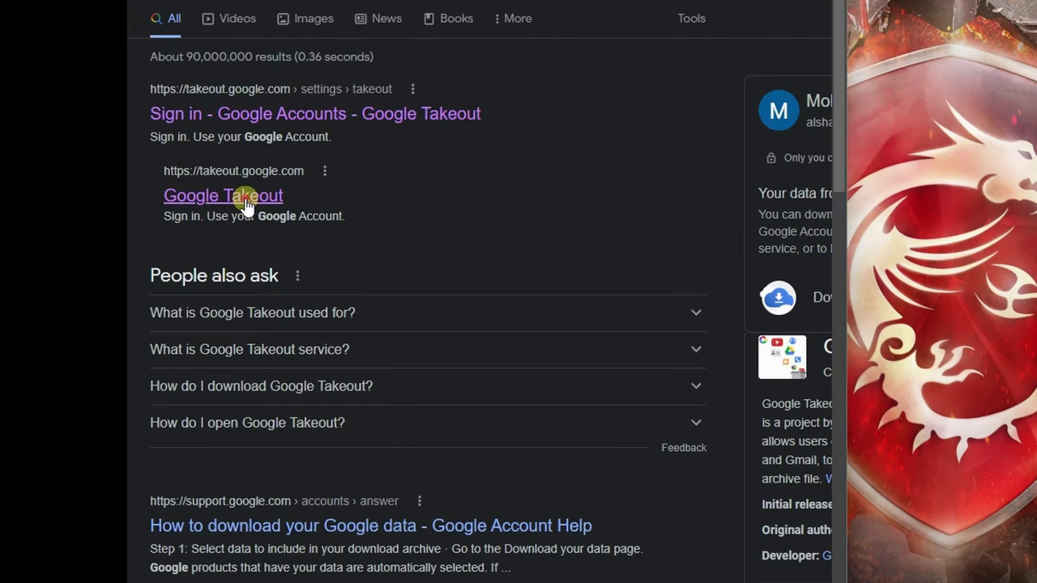
# Open Google Takeout, deselect all 42 products, and scroll down to Google Photos
pyautogui.click(245, 206)
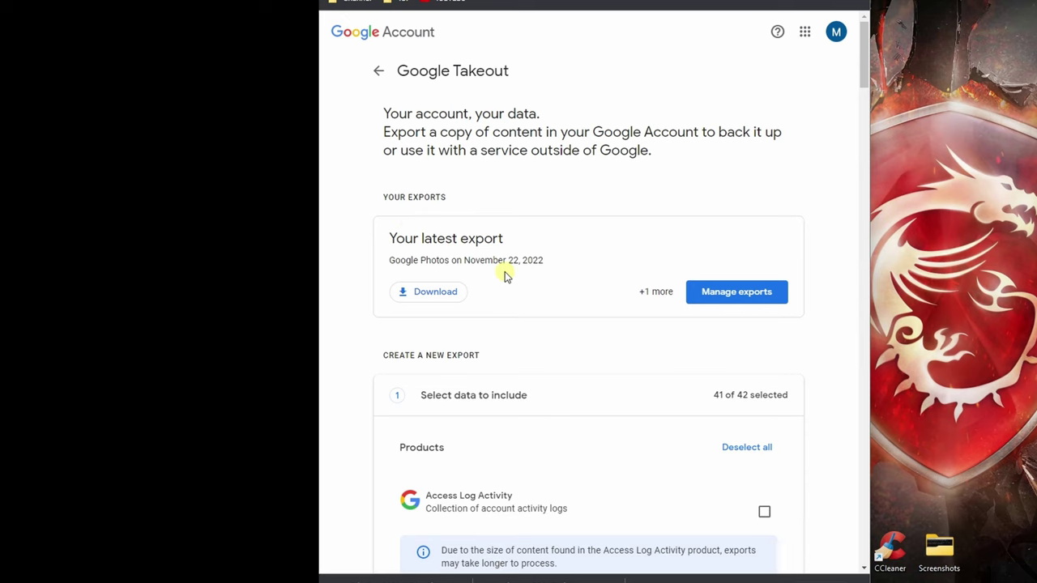
pyautogui.scroll(-2, 631, 303)
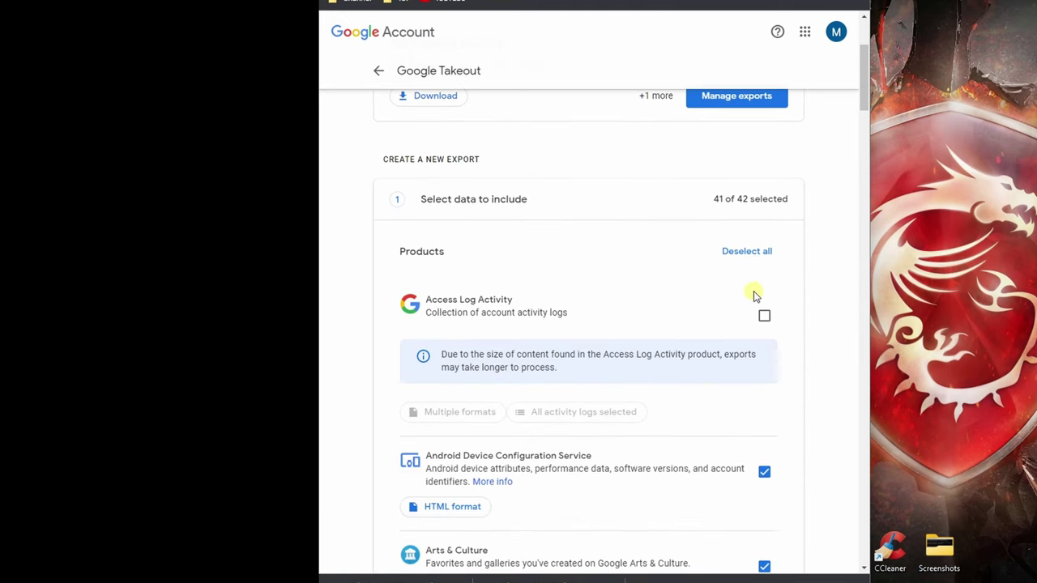
pyautogui.click(746, 253)
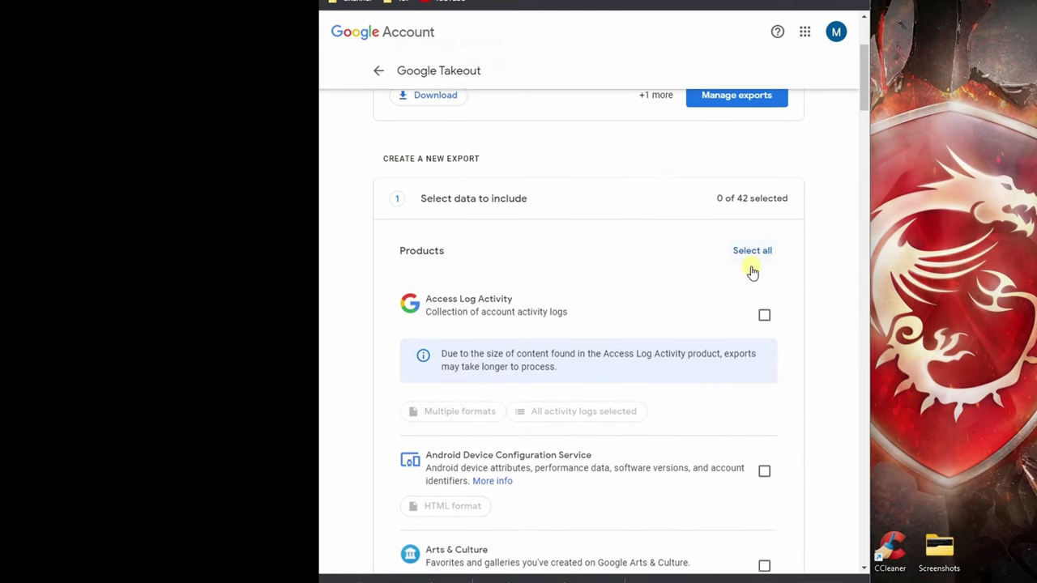
pyautogui.scroll(-3, 749, 270)
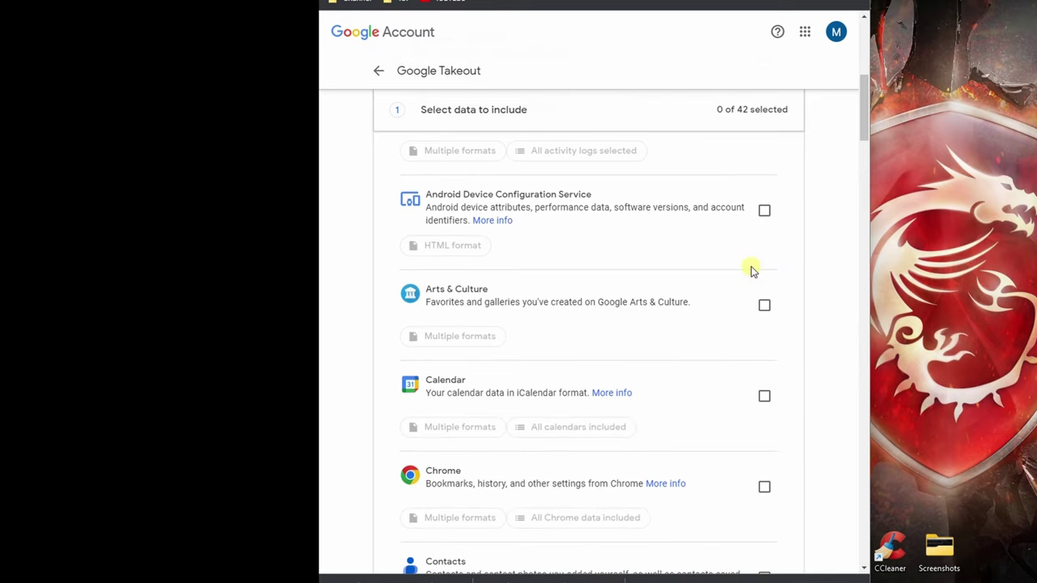
pyautogui.scroll(-3, 750, 271)
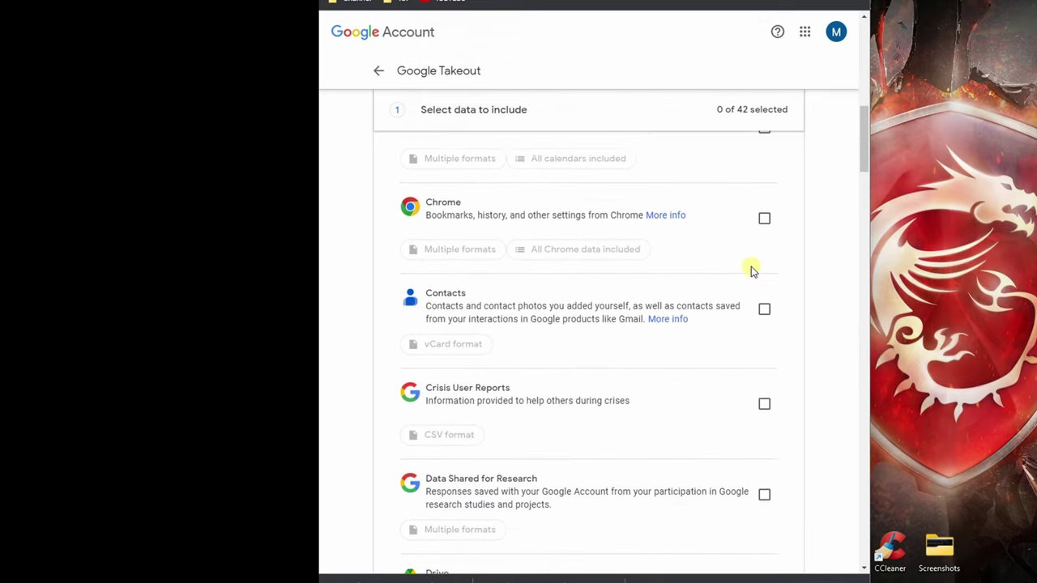
pyautogui.scroll(-7, 750, 271)
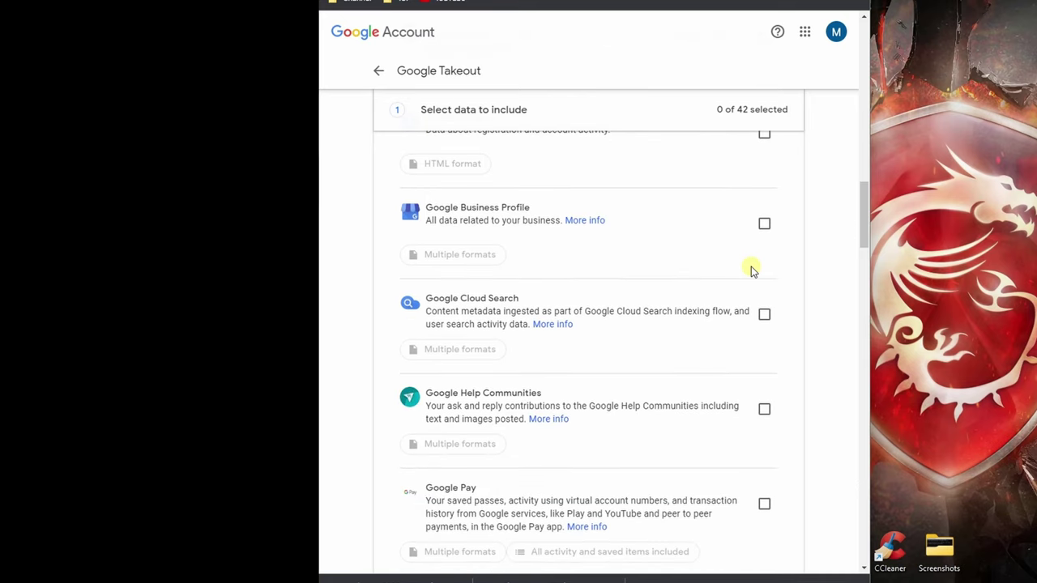
pyautogui.scroll(-3, 750, 271)
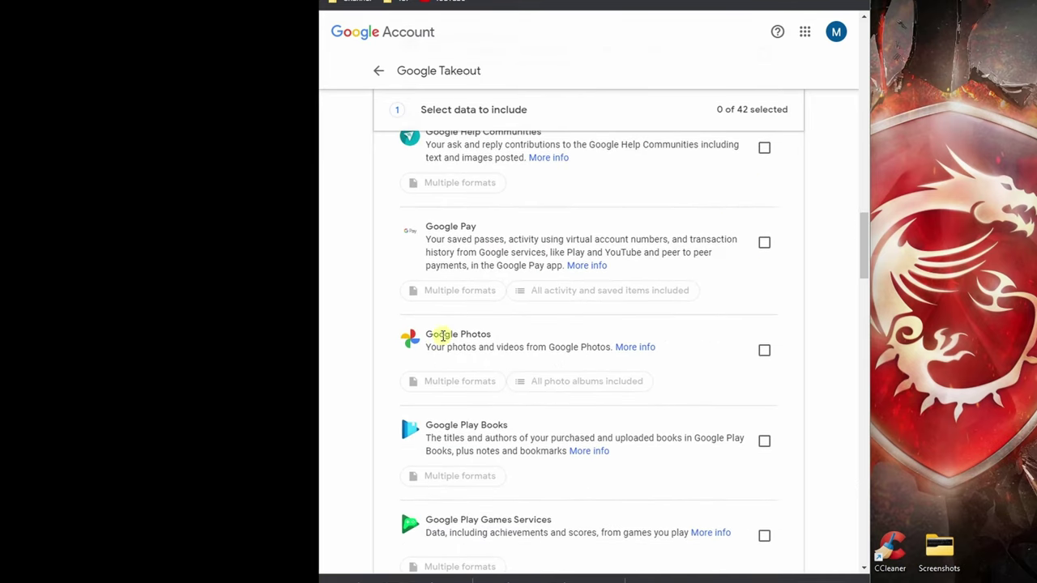
pyautogui.moveTo(433, 335); pyautogui.dragTo(486, 335)
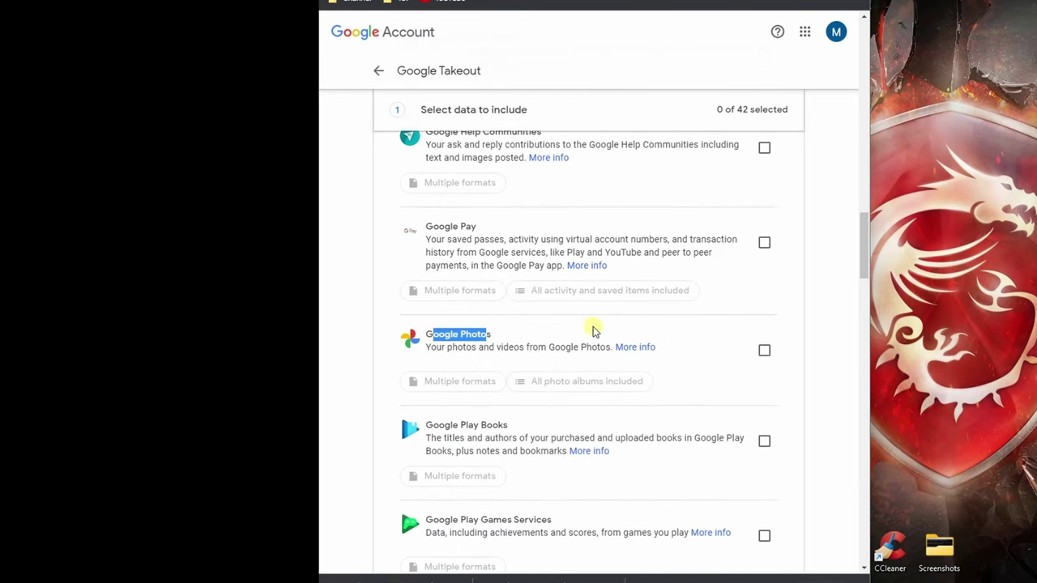
# Tick Google Photos and keep all photo albums, including Photos from 2022, in the export
pyautogui.click(765, 352)
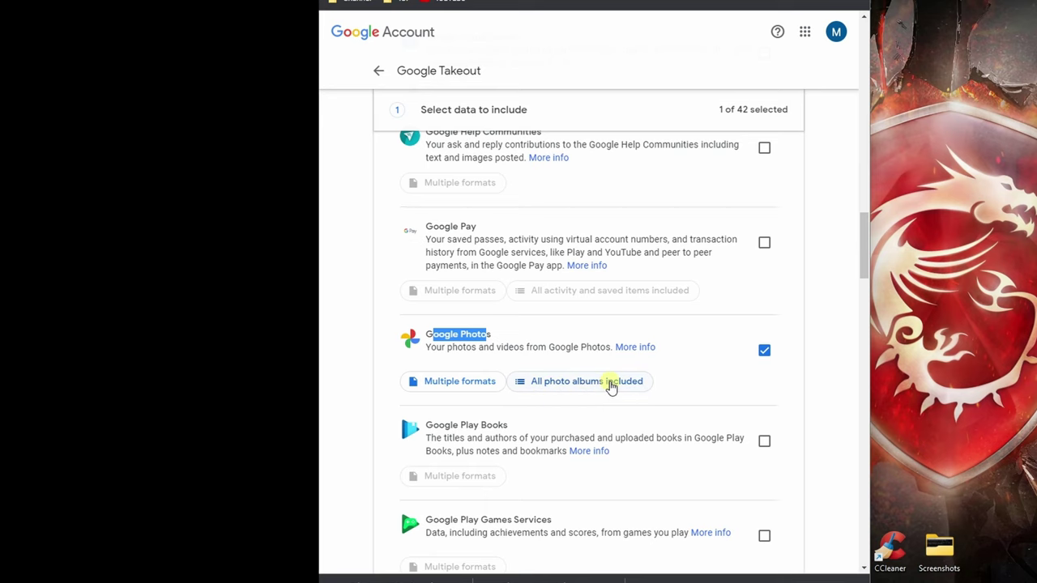
pyautogui.click(610, 387)
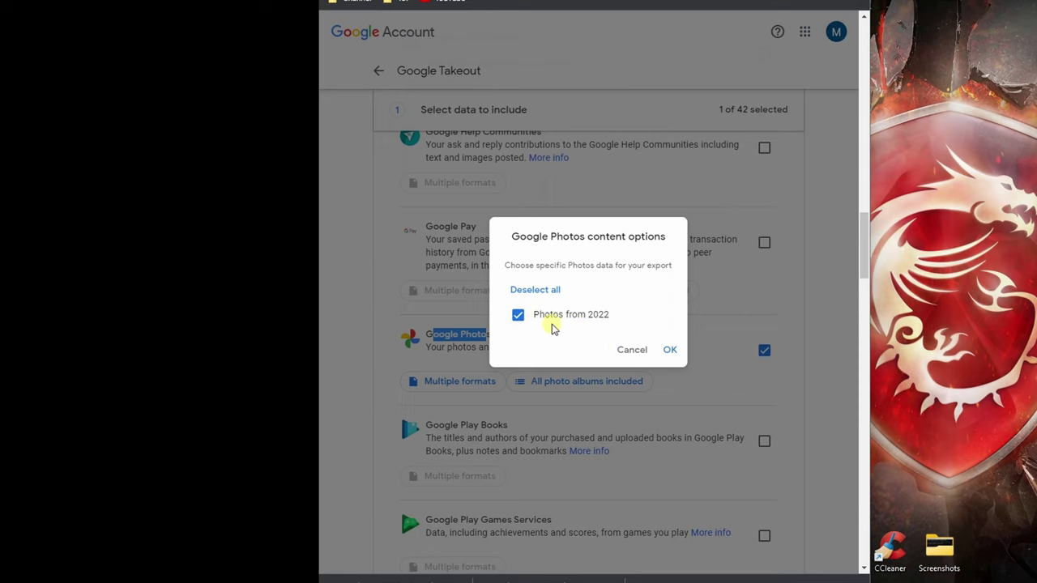
pyautogui.click(670, 350)
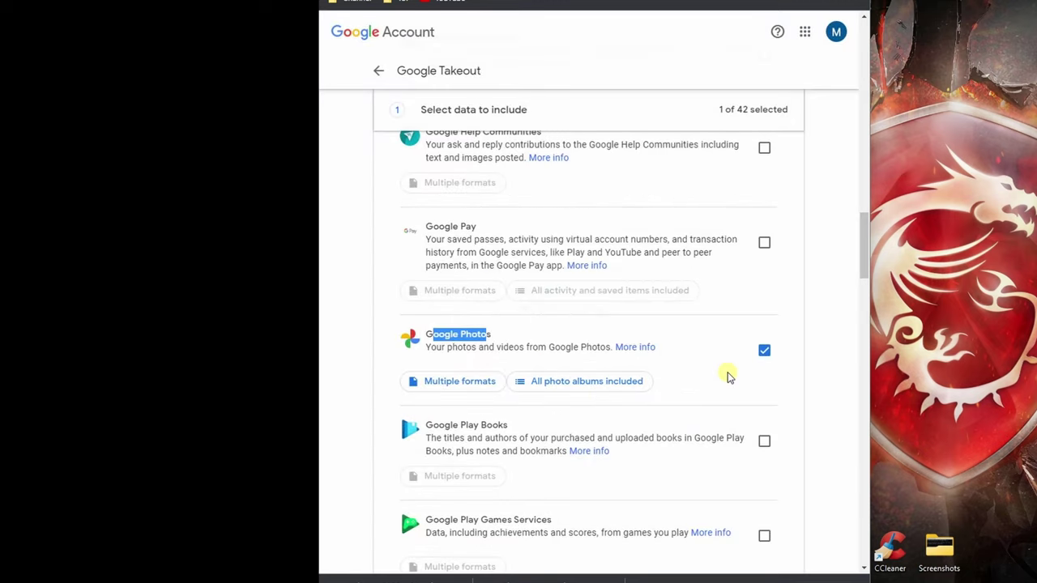
pyautogui.scroll(-20, 726, 377)
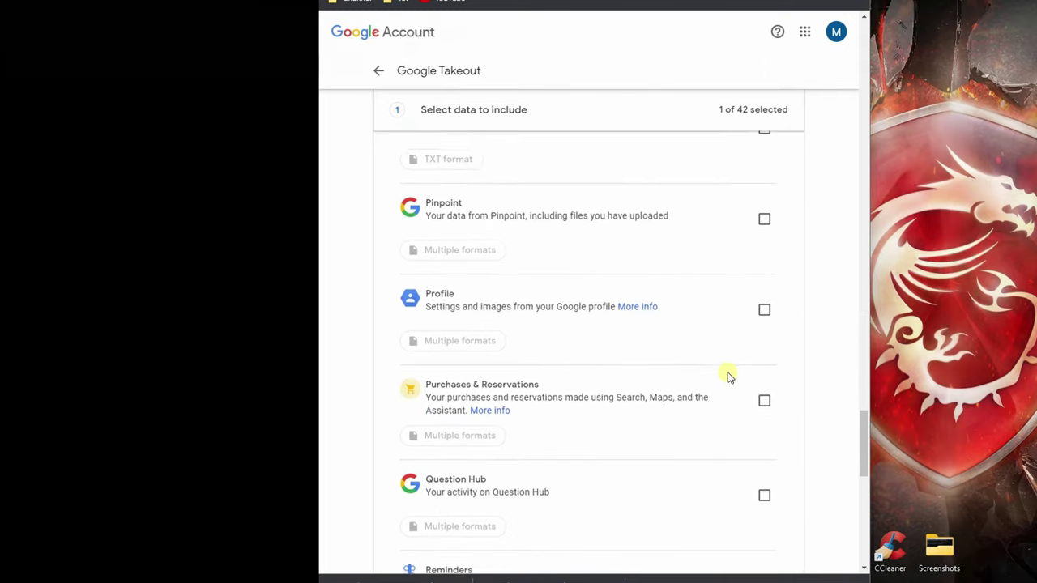
pyautogui.scroll(-10, 726, 377)
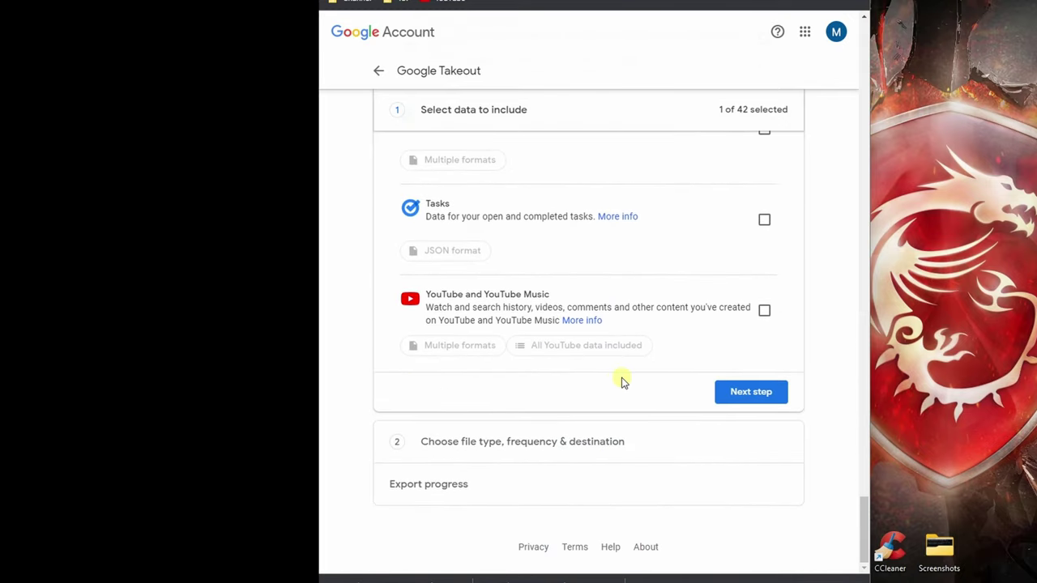
# Move on to the export's file type, frequency and destination settings
pyautogui.click(758, 397)
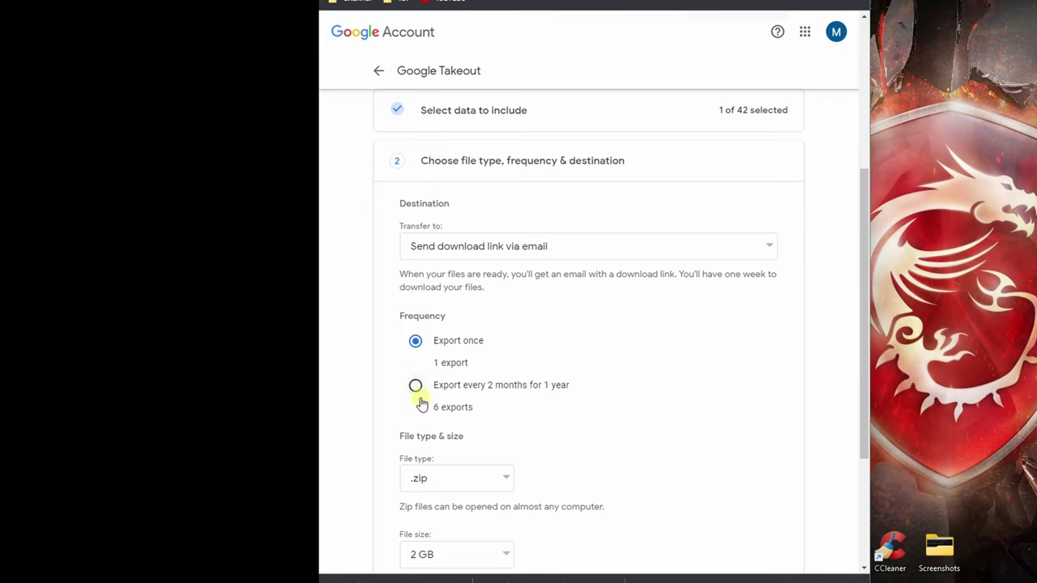
pyautogui.scroll(-2, 585, 384)
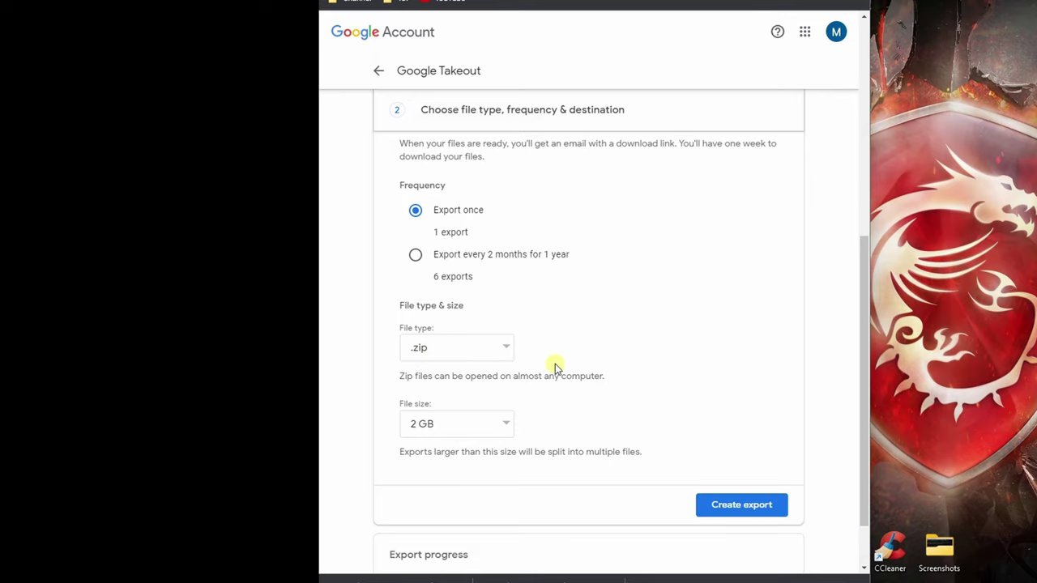
pyautogui.scroll(-1, 578, 384)
pyautogui.scroll(-1, 578, 384)
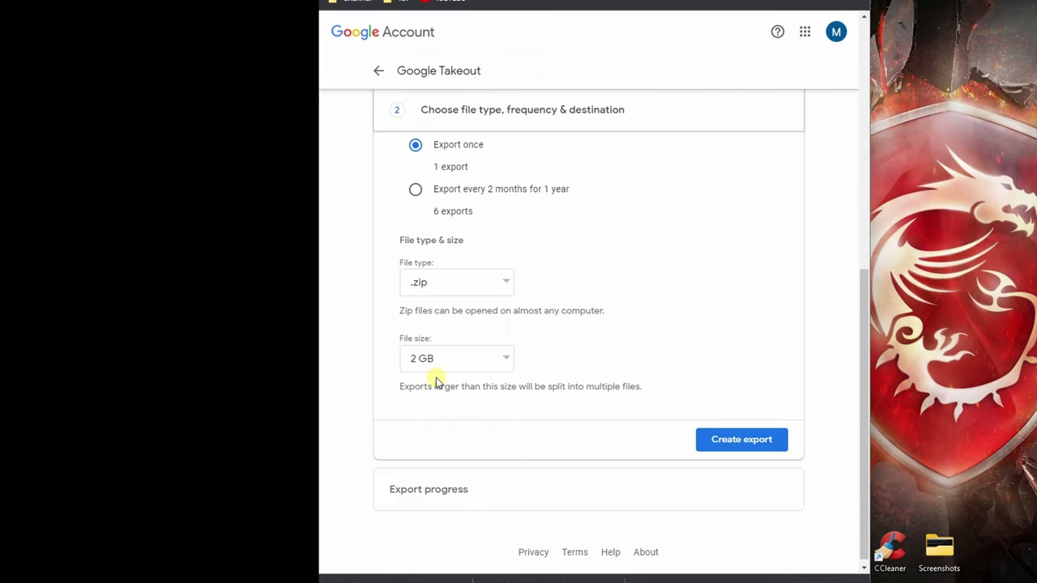
# Set the .zip export file size to 2 GB and create the export
pyautogui.click(500, 365)
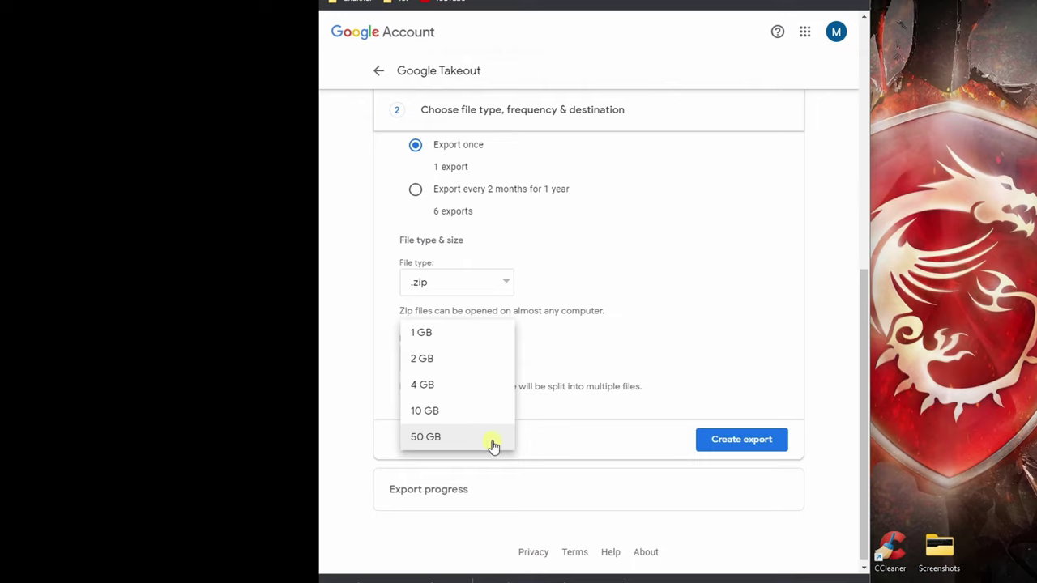
pyautogui.click(479, 364)
pyautogui.click(743, 447)
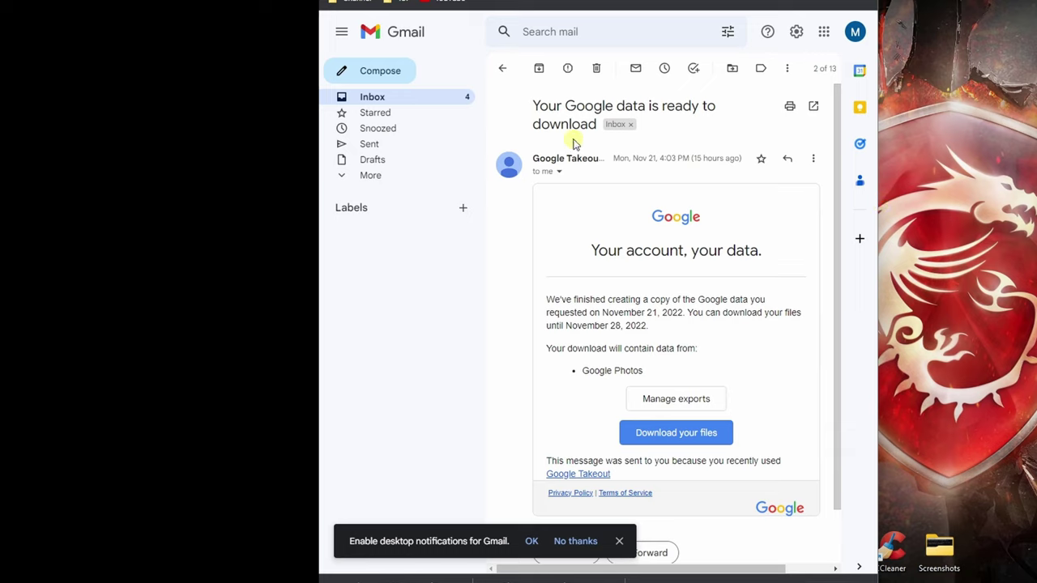
# Follow the 'Download your files' link in the 'Your Google data is ready' email
pyautogui.moveTo(530, 106); pyautogui.dragTo(716, 111)
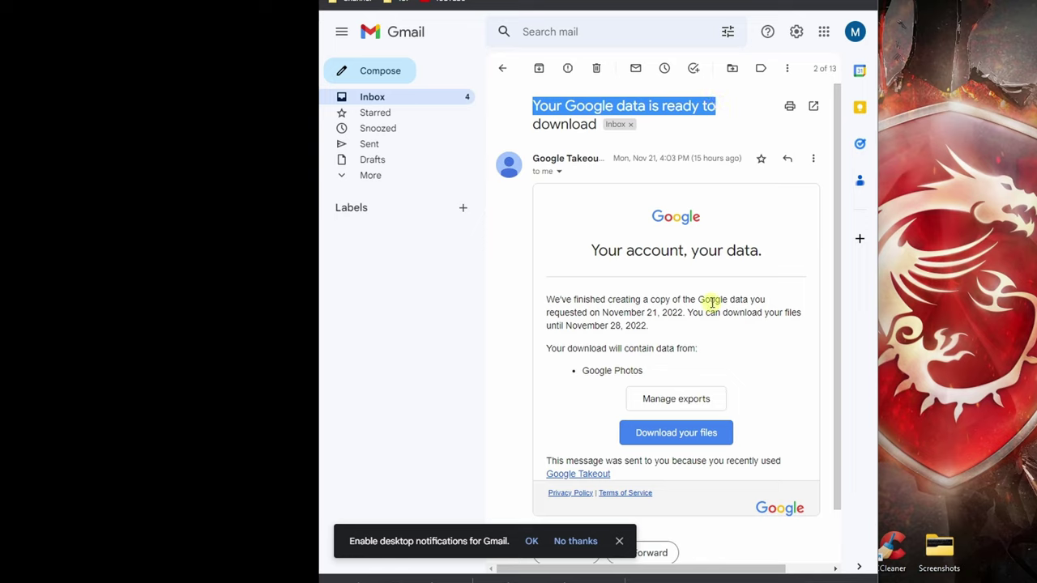
pyautogui.scroll(-1, 761, 340)
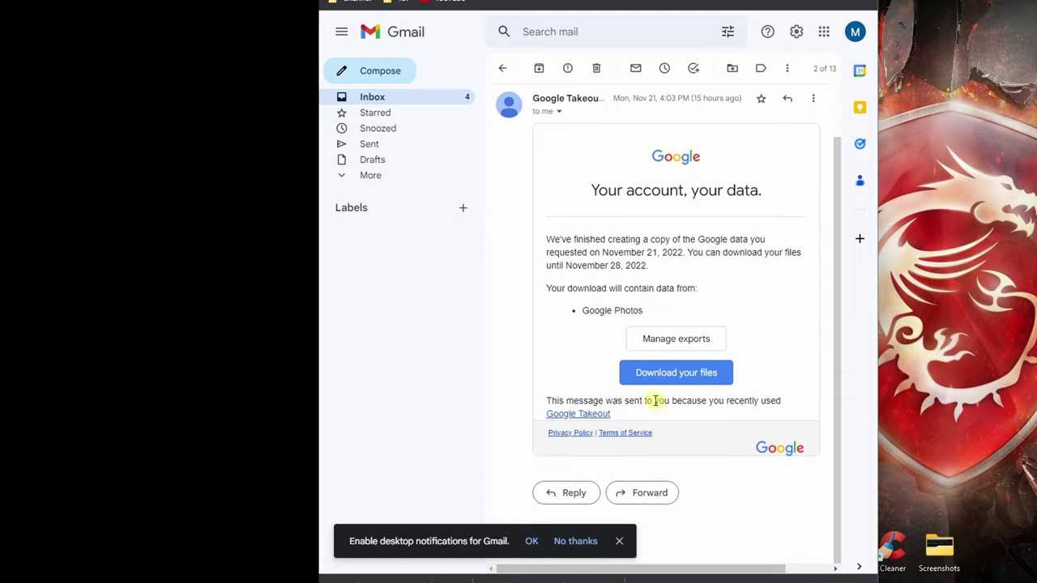
pyautogui.click(701, 373)
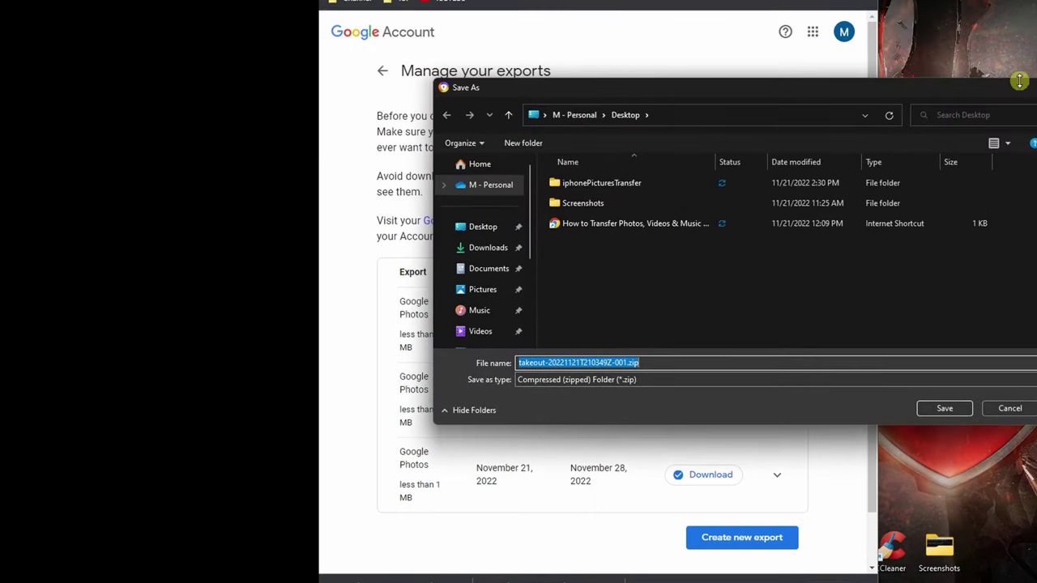
# Skip the older export and save the newest export zip to the Desktop
pyautogui.press('Return')
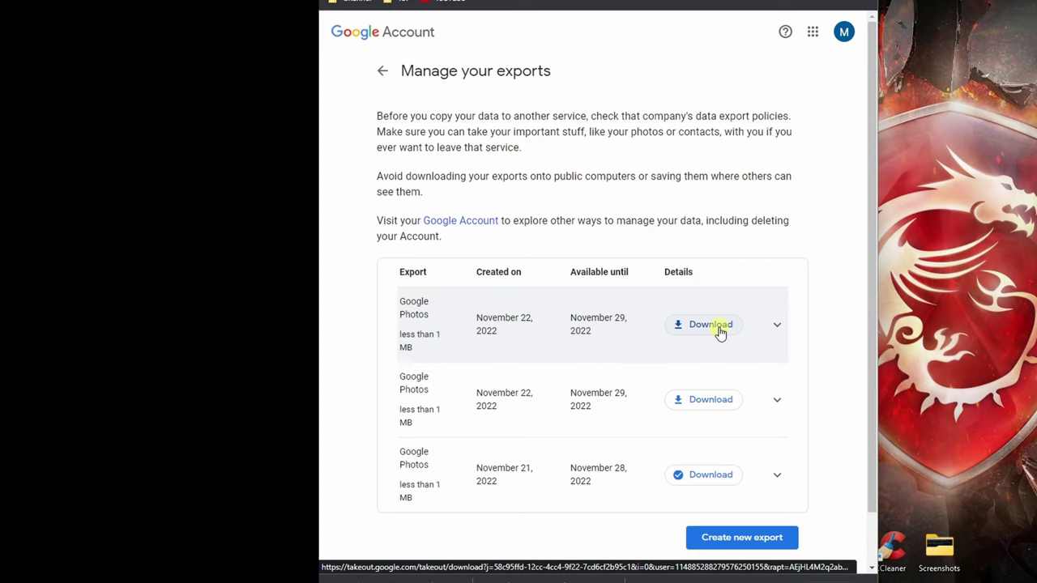
pyautogui.click(719, 332)
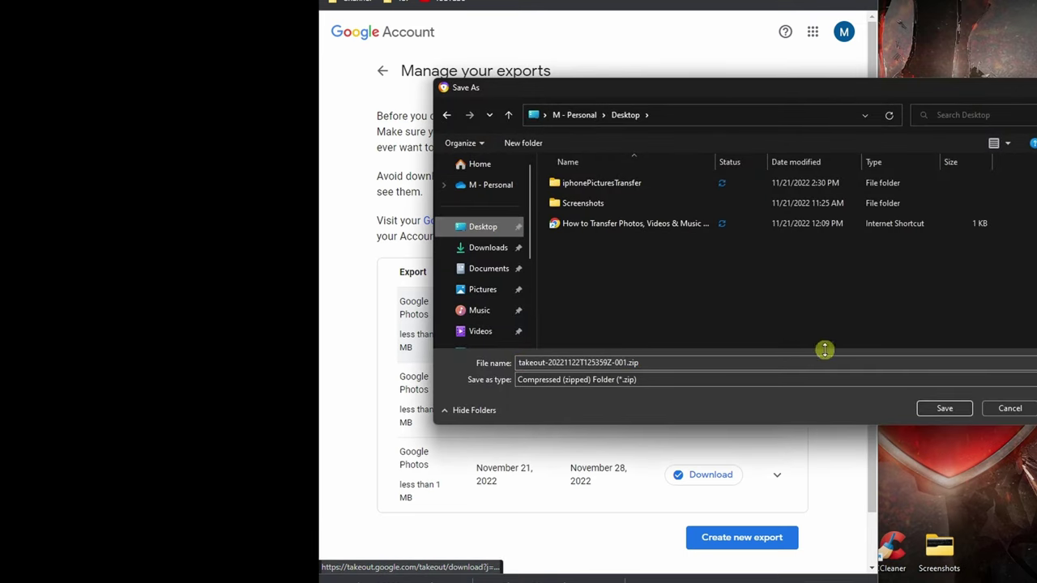
pyautogui.click(944, 409)
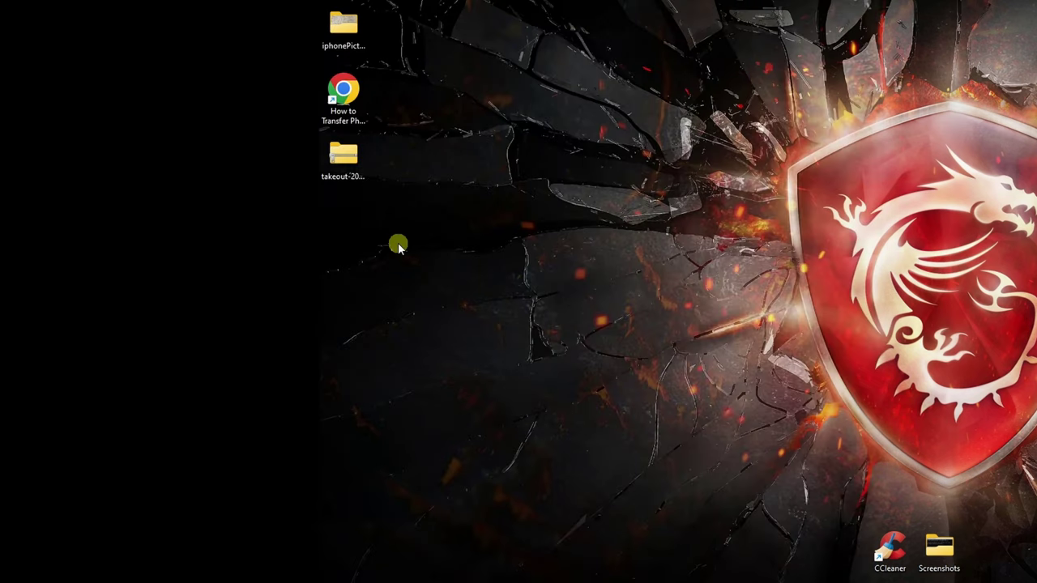
# Extract the takeout zip into a takeout-20221122T125359Z-001 folder on the Desktop
pyautogui.rightClick(344, 166)
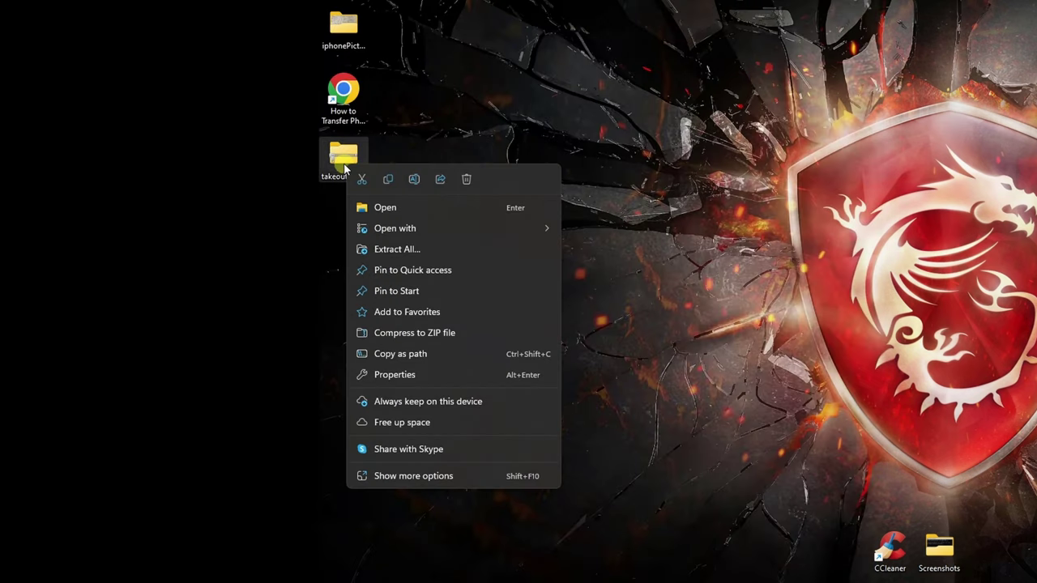
pyautogui.click(435, 250)
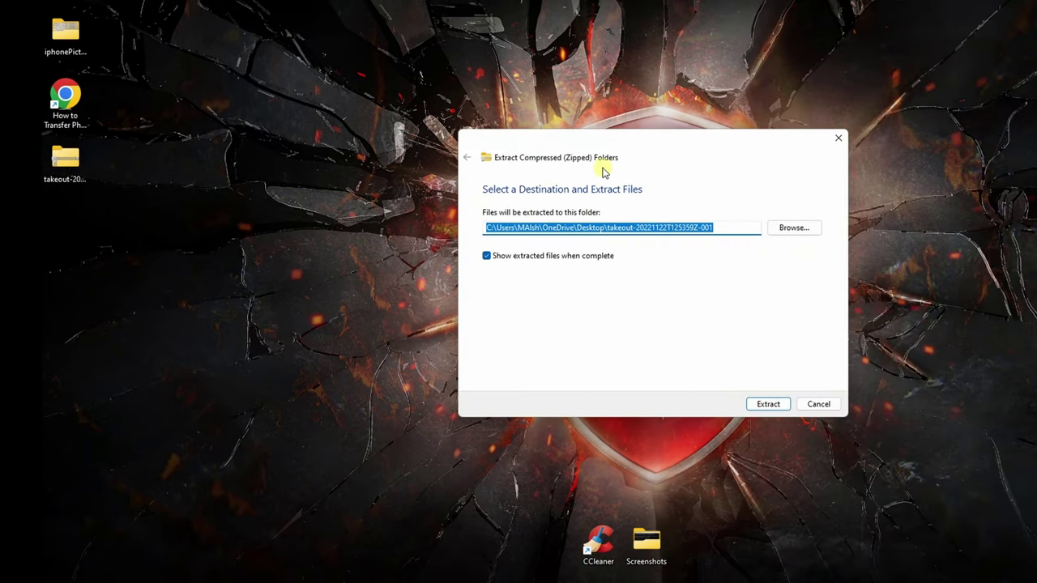
pyautogui.moveTo(684, 148); pyautogui.dragTo(479, 132)
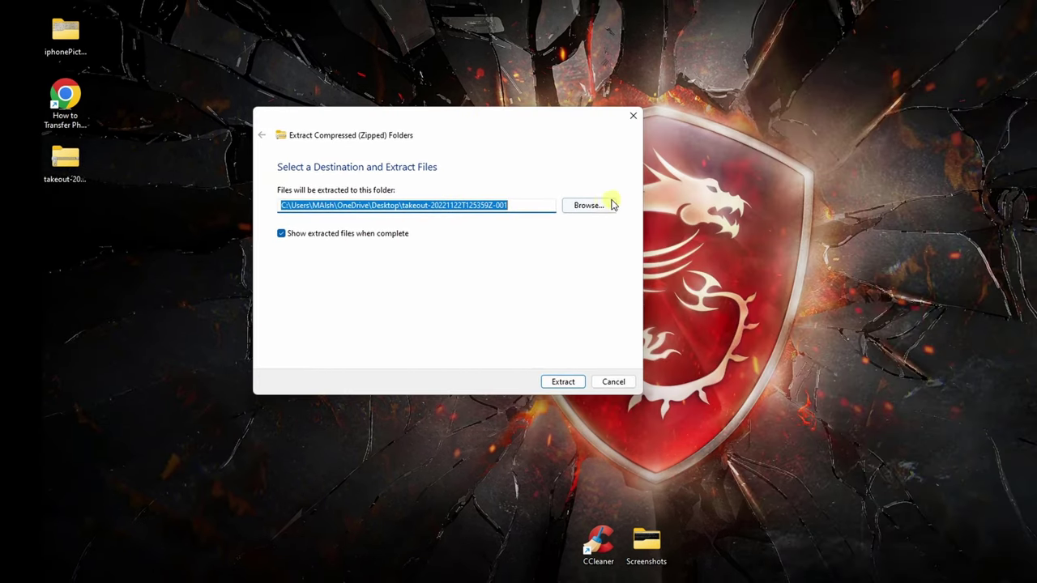
pyautogui.click(563, 383)
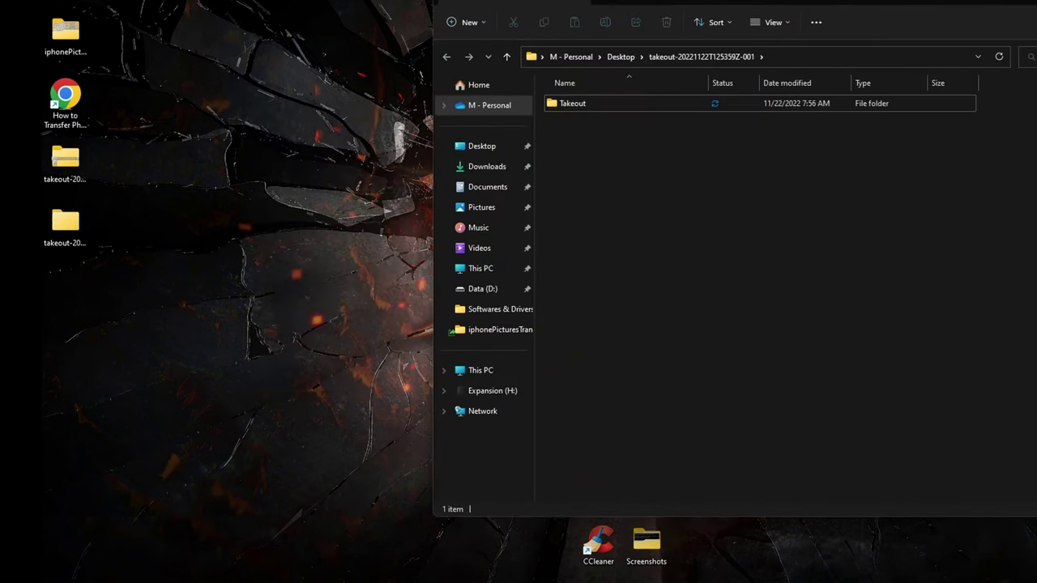
# Browse into Takeout > Google Photos > Photos from 2022 to see its 16 files
pyautogui.moveTo(1036, 1); pyautogui.dragTo(741, 19)
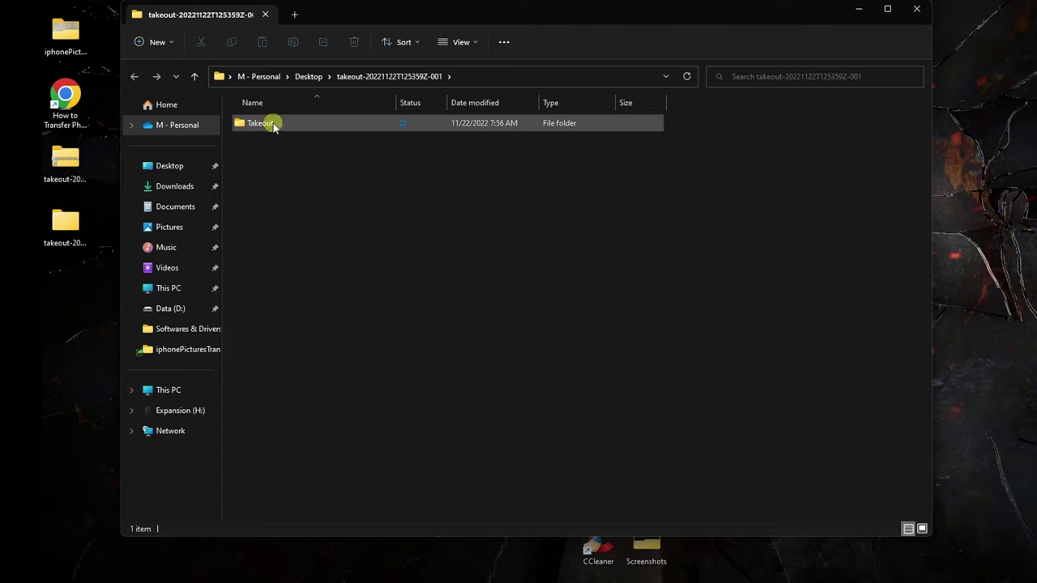
pyautogui.doubleClick(262, 124)
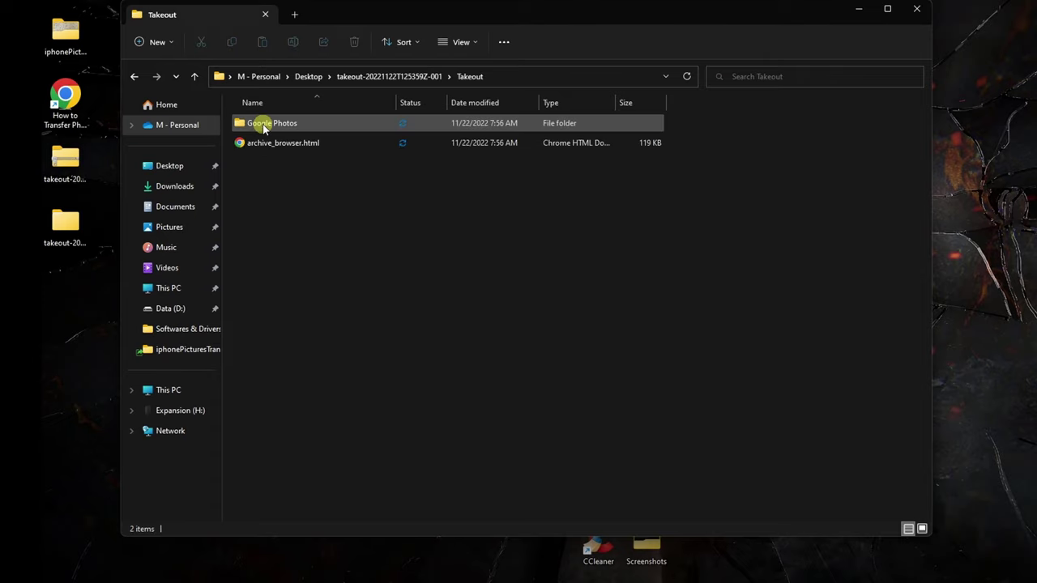
pyautogui.doubleClick(264, 124)
pyautogui.doubleClick(264, 124)
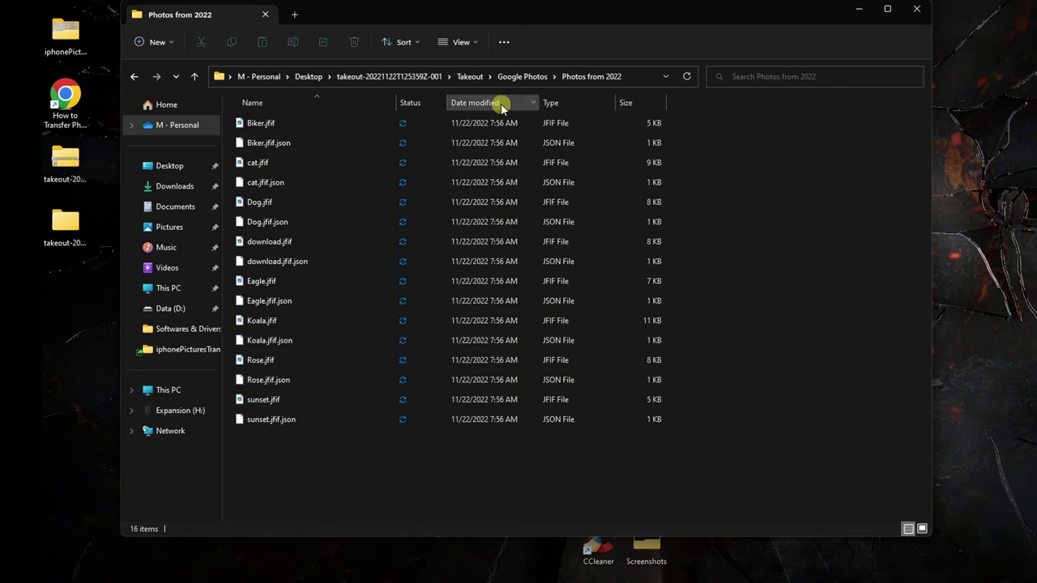
# Show the Photos from 2022 folder as Extra large icons and browse the photo thumbnails
pyautogui.click(467, 46)
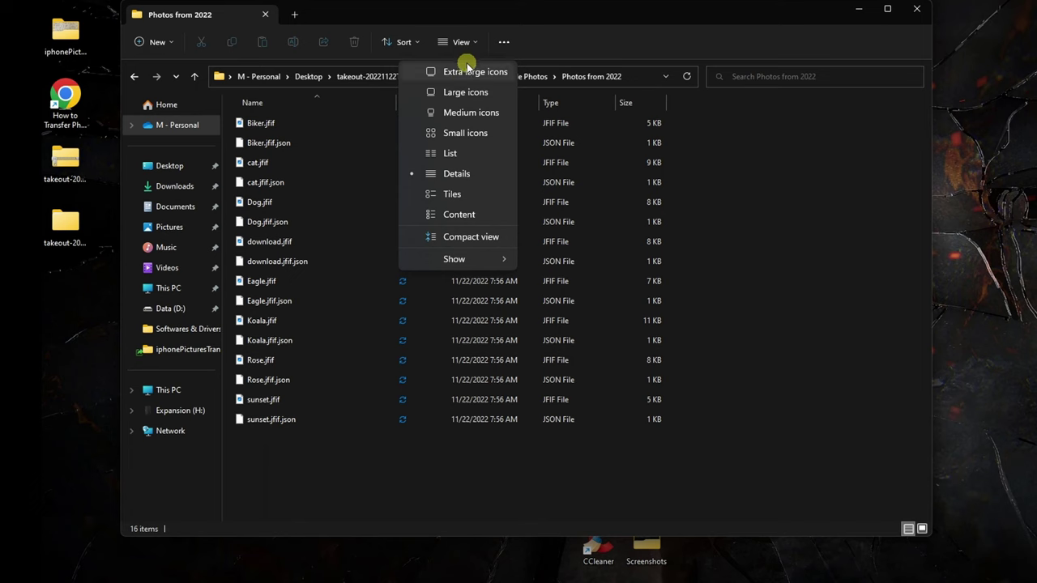
pyautogui.click(468, 72)
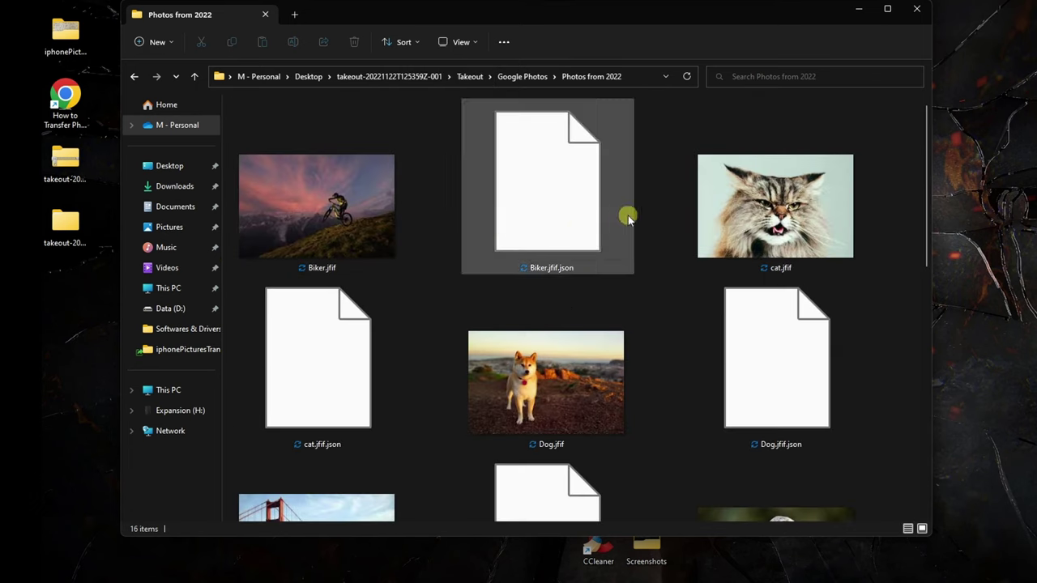
pyautogui.scroll(-3, 798, 225)
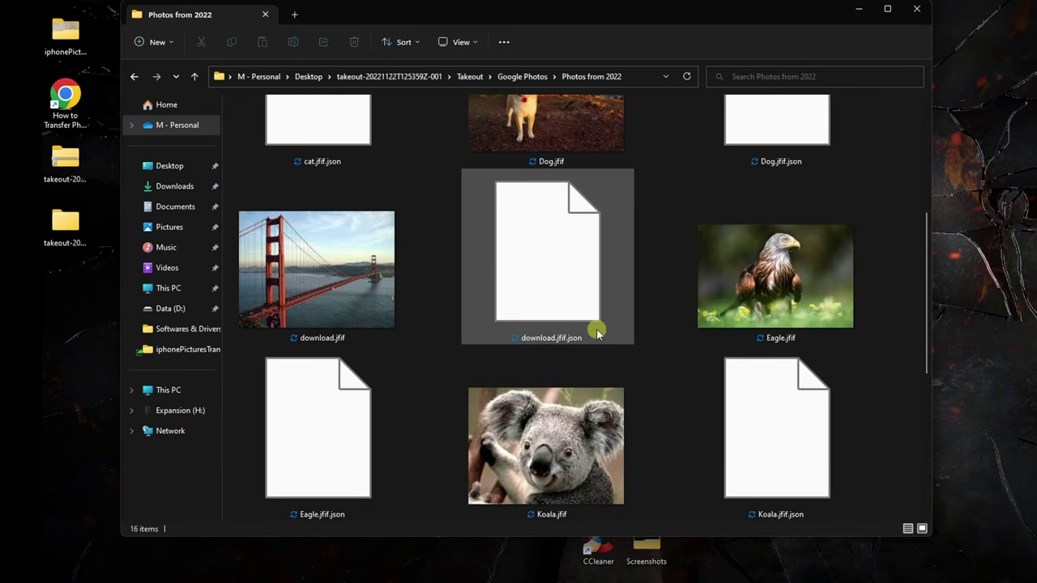
pyautogui.scroll(-3, 600, 336)
pyautogui.scroll(2, 604, 344)
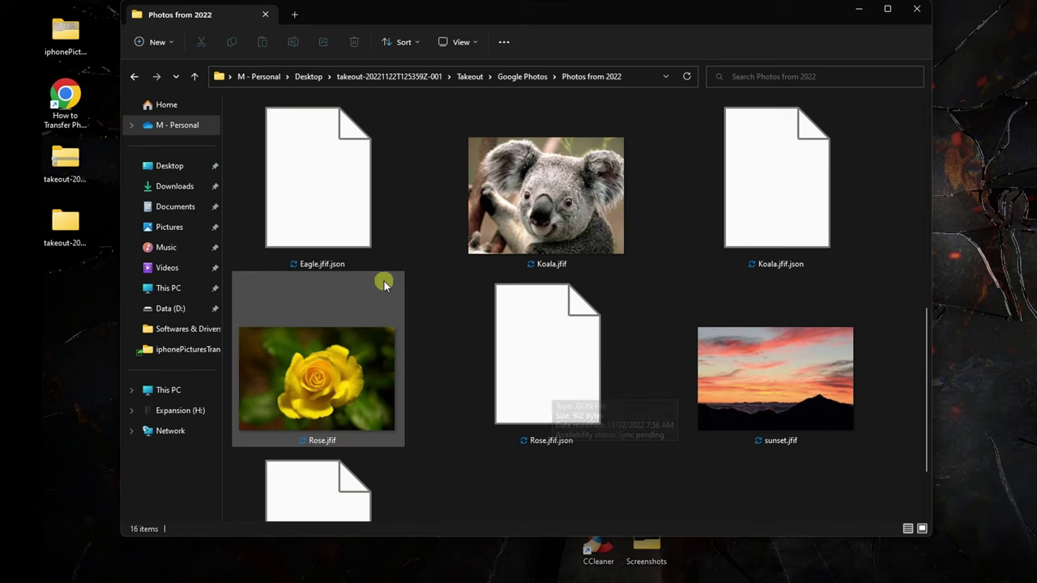
pyautogui.scroll(5, 648, 356)
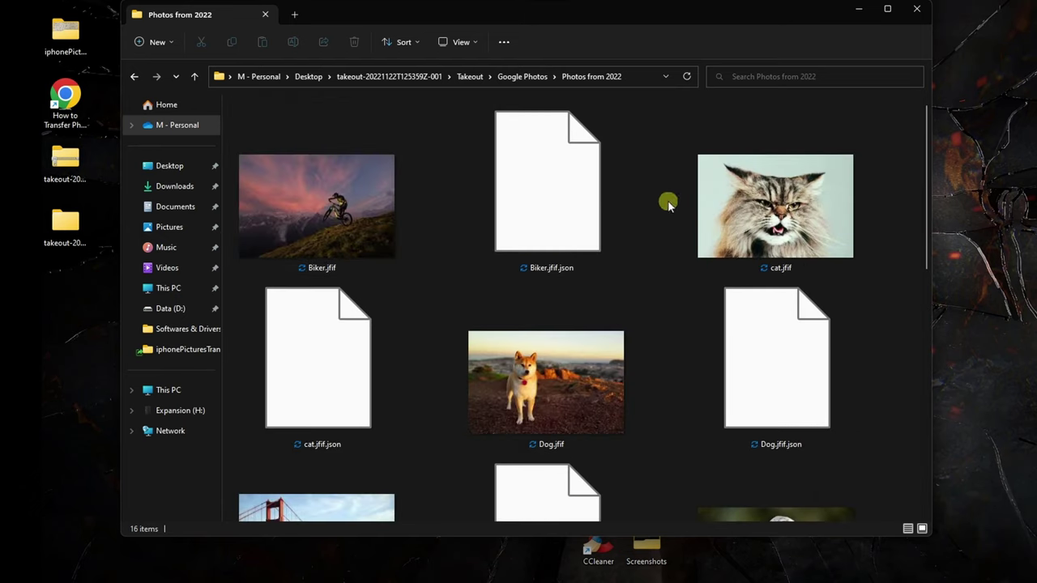
pyautogui.scroll(-5, 877, 419)
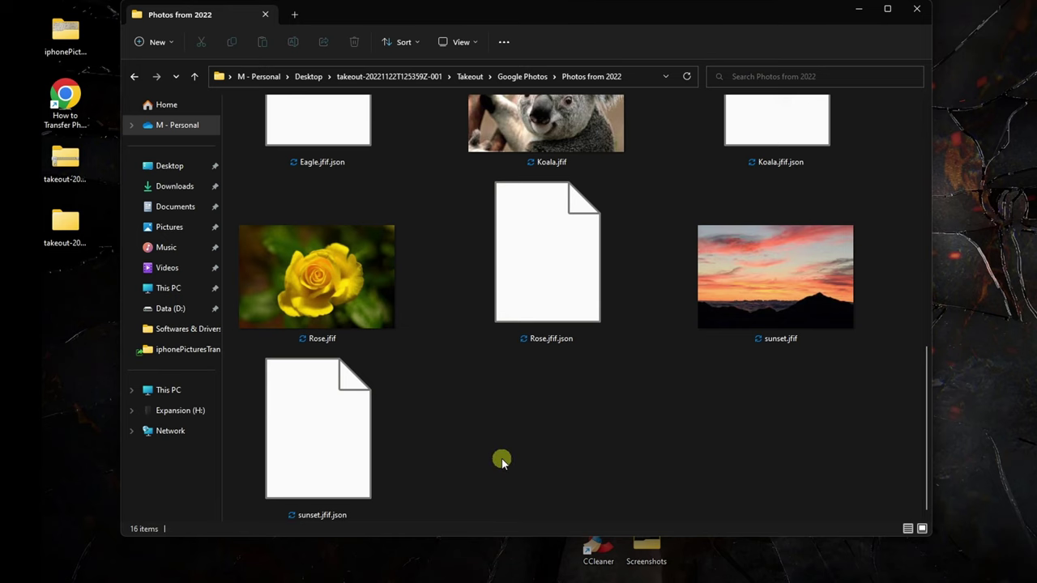
pyautogui.scroll(5, 501, 458)
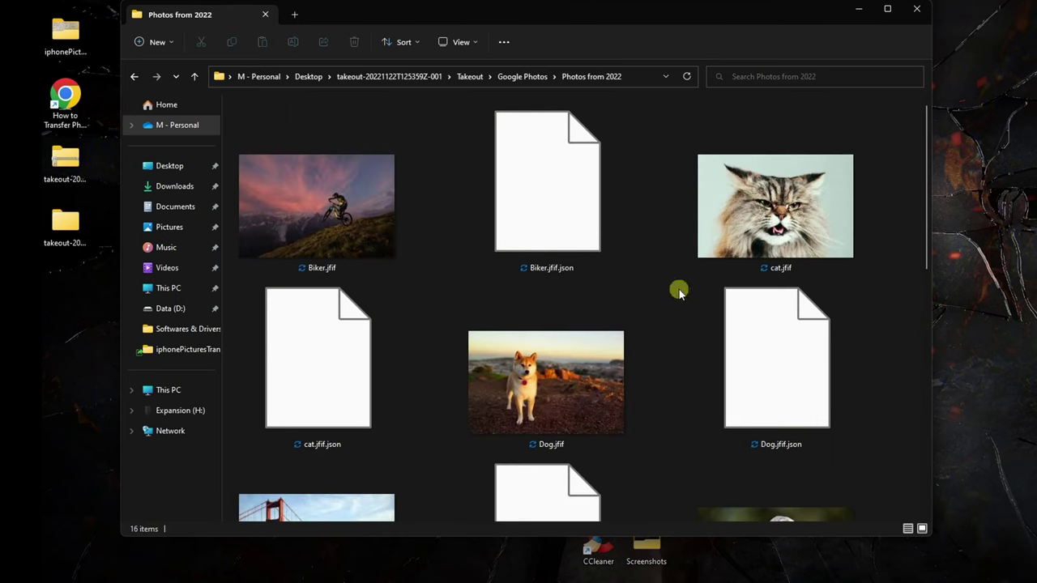
pyautogui.moveTo(730, 308)
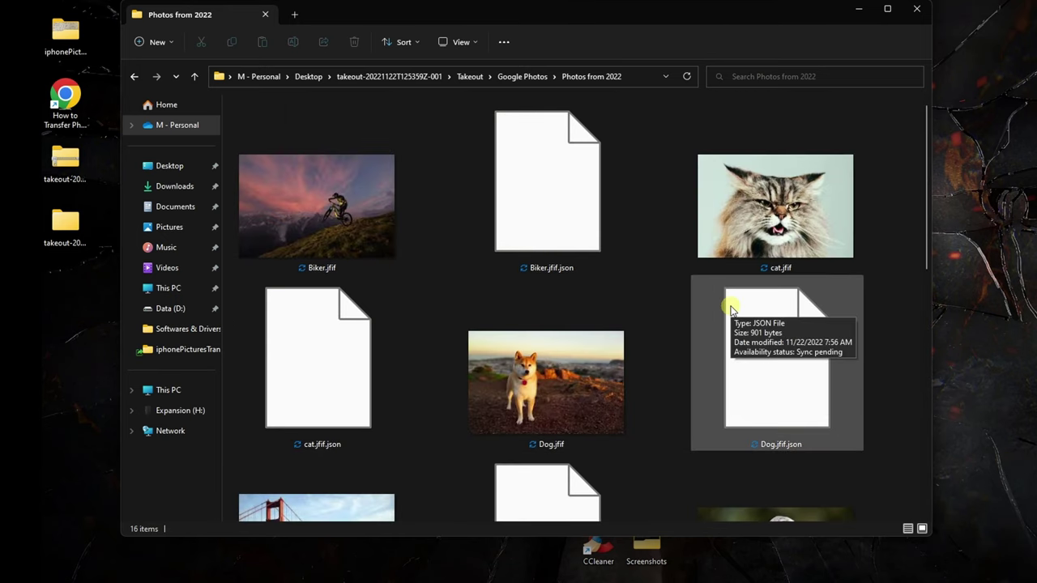